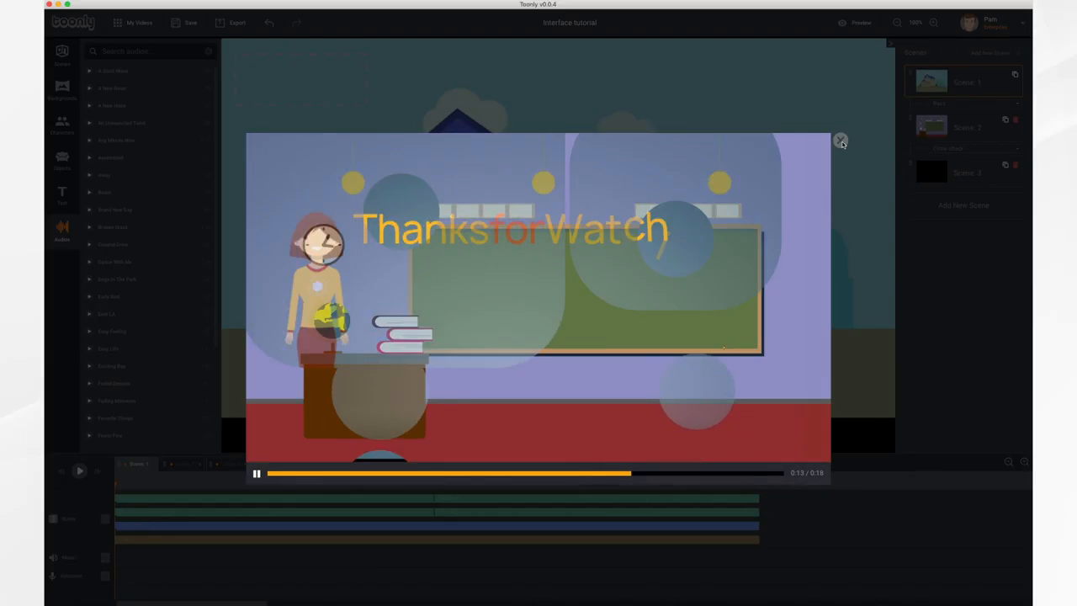
# Close the video preview and rename the project "Interface tutorial video".
pyautogui.click(841, 140)
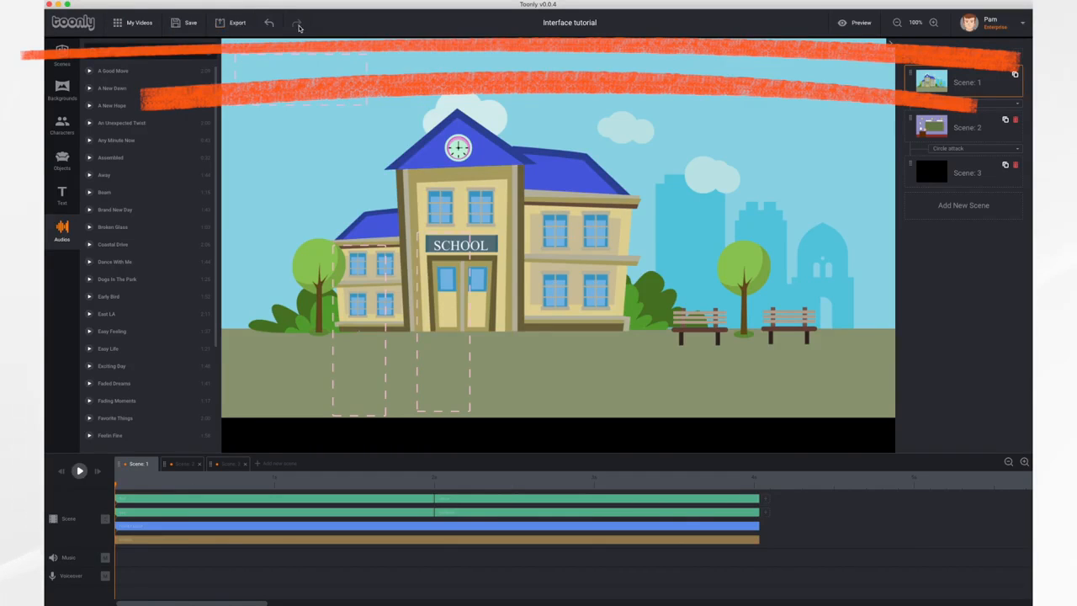
pyautogui.click(594, 29)
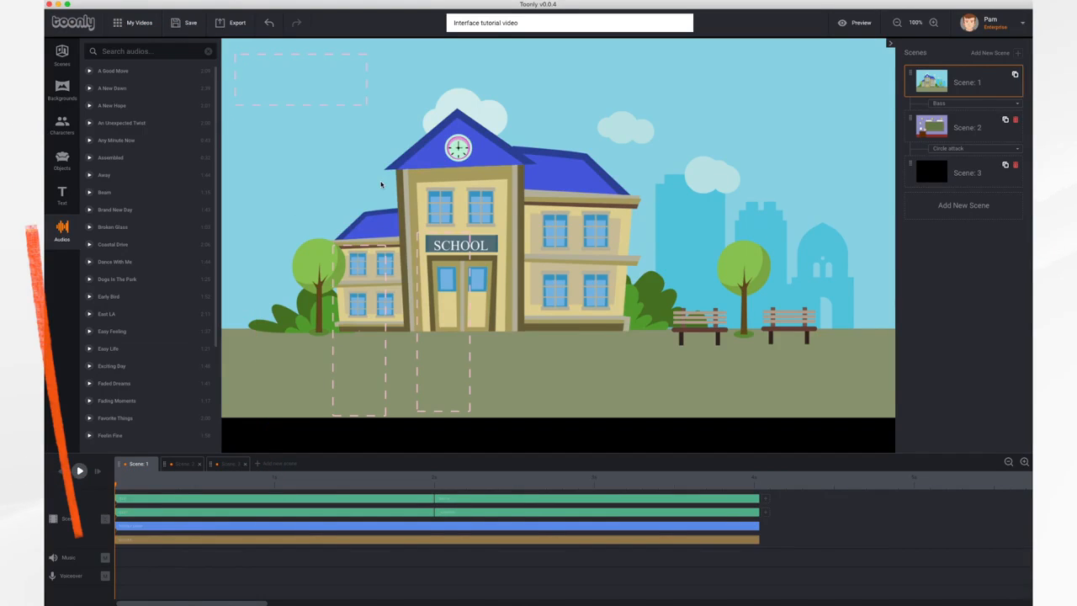
# Look through the asset libraries for scenes, backgrounds, characters, objects, text and audios.
pyautogui.click(62, 52)
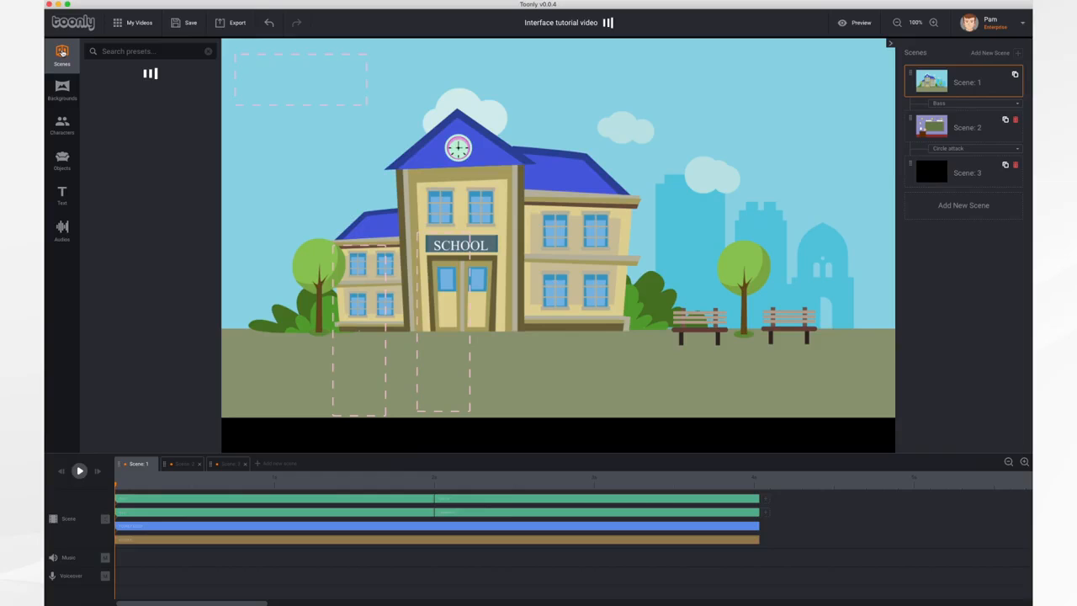
pyautogui.click(61, 87)
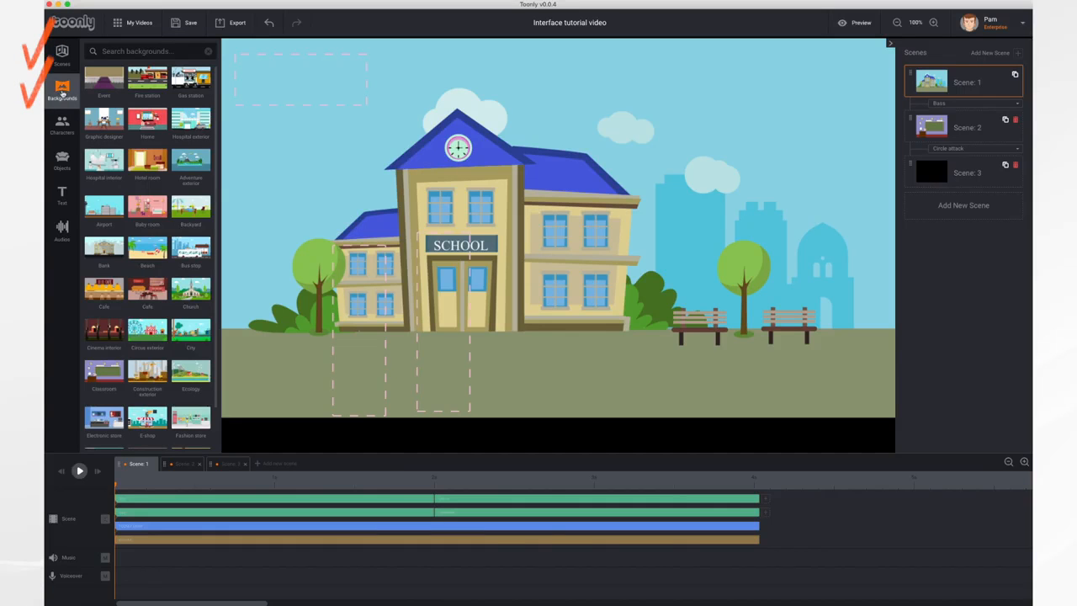
pyautogui.click(62, 124)
pyautogui.click(62, 159)
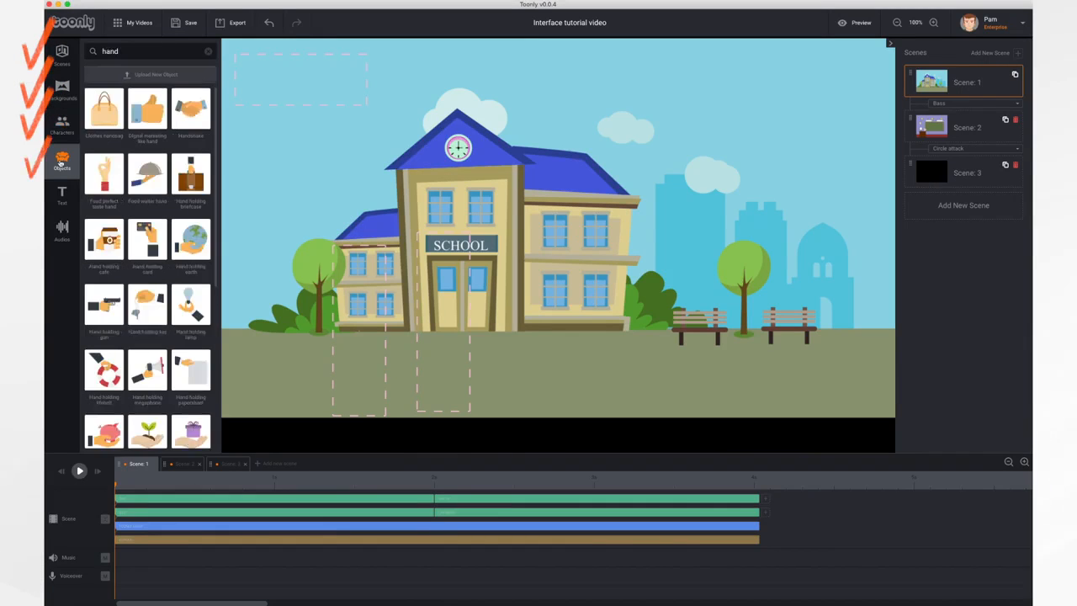
pyautogui.click(61, 194)
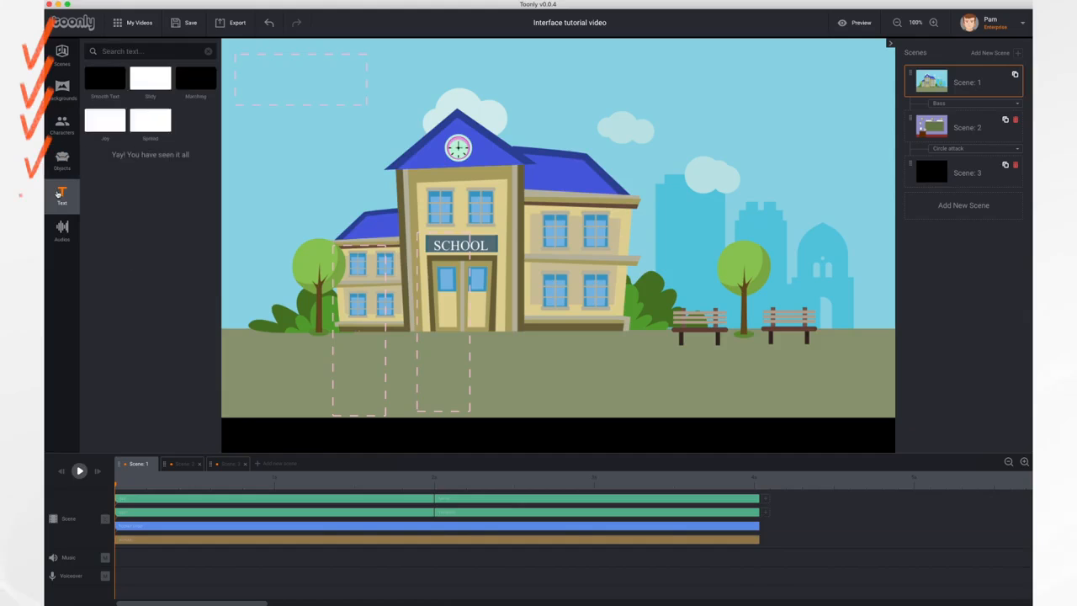
pyautogui.click(66, 236)
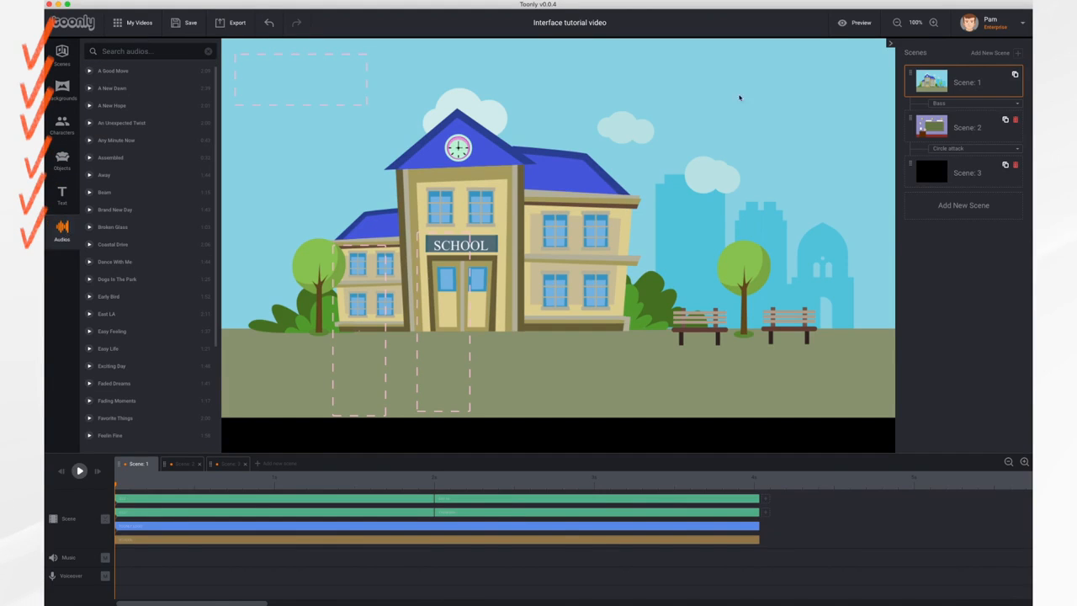
# Hide the scene list to enlarge the canvas and show it again, twice.
pyautogui.click(892, 45)
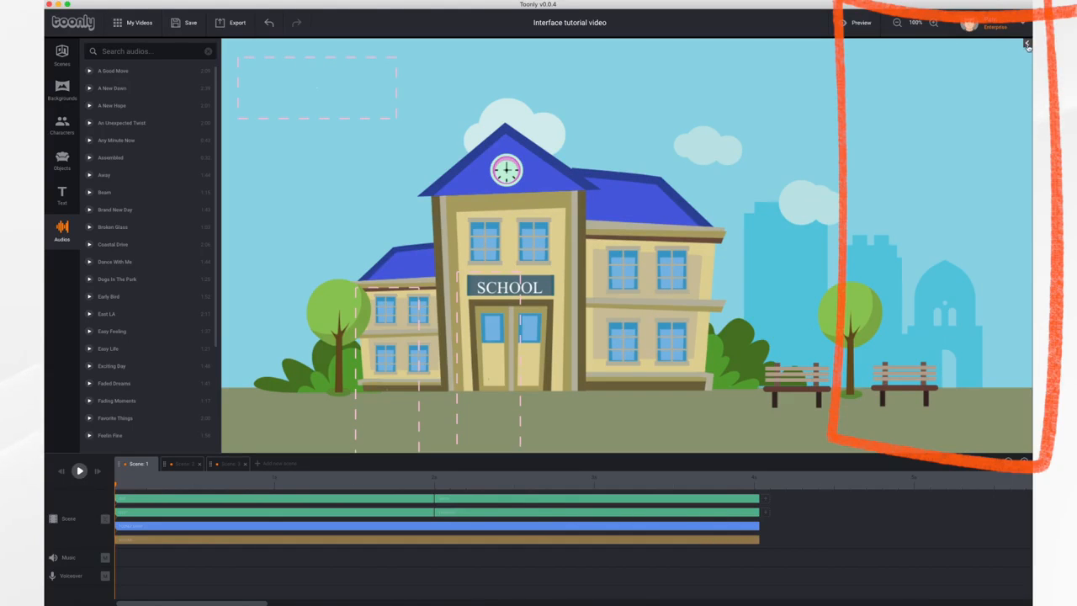
pyautogui.click(1027, 44)
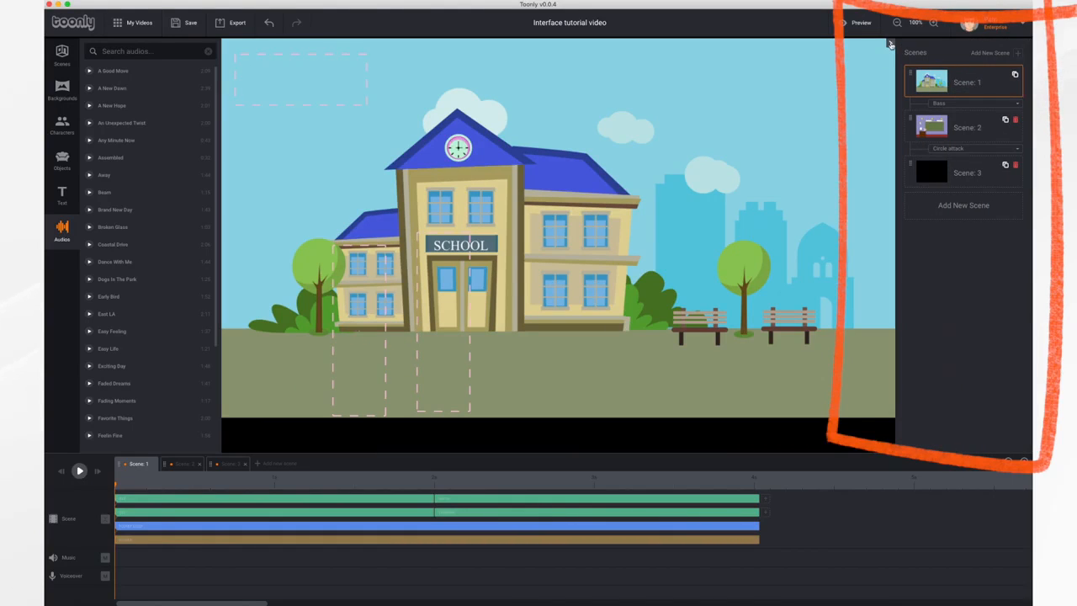
pyautogui.click(892, 45)
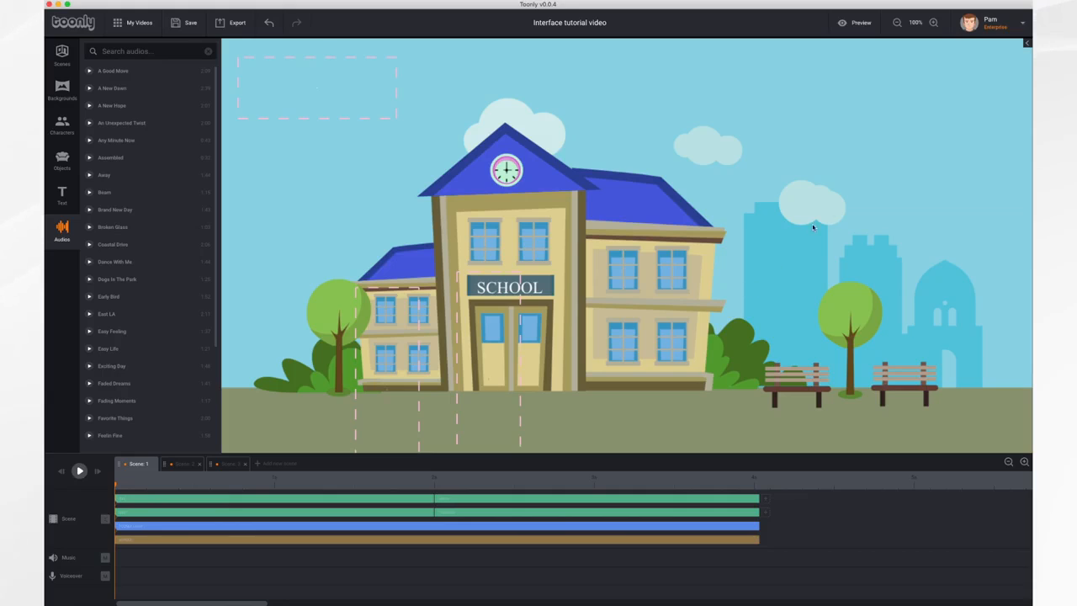
pyautogui.click(1026, 45)
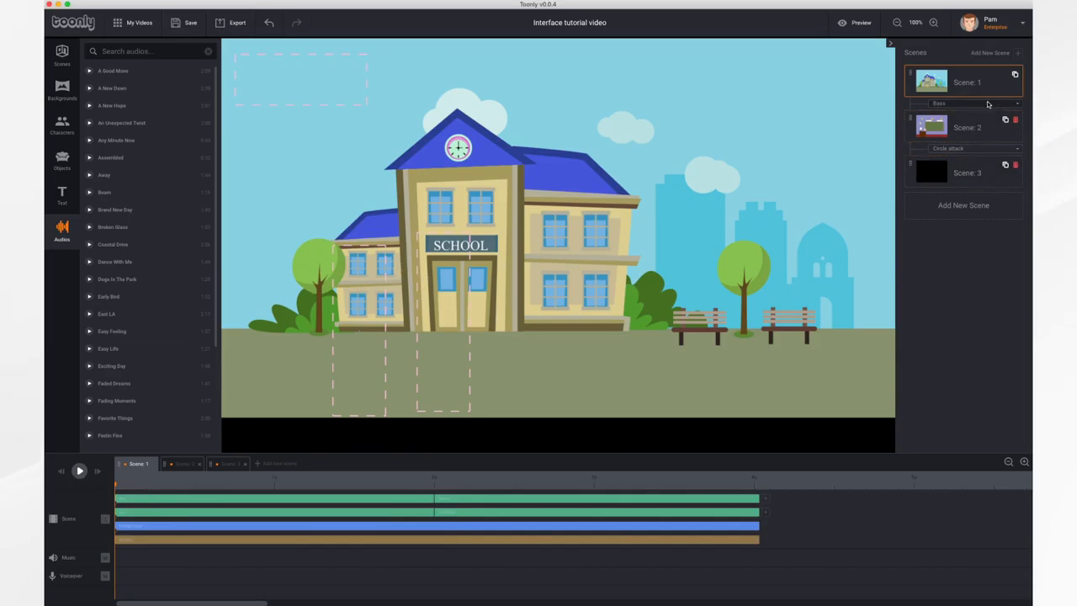
# Set the transition between scenes 1 and 2 to Arrows right and between scenes 2 and 3 to Collapsing circles.
pyautogui.click(989, 103)
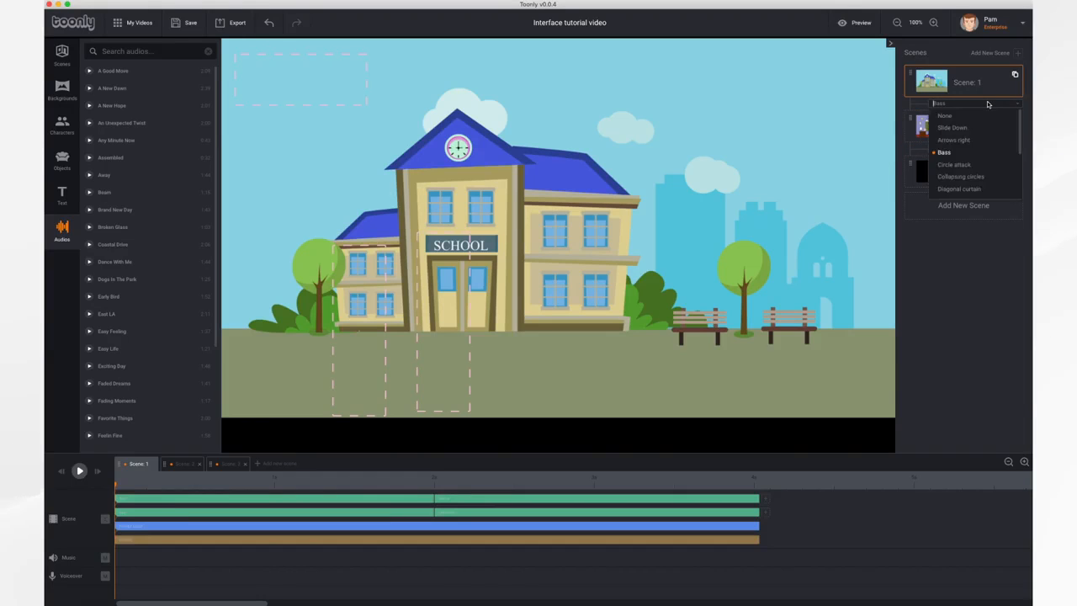
pyautogui.click(963, 139)
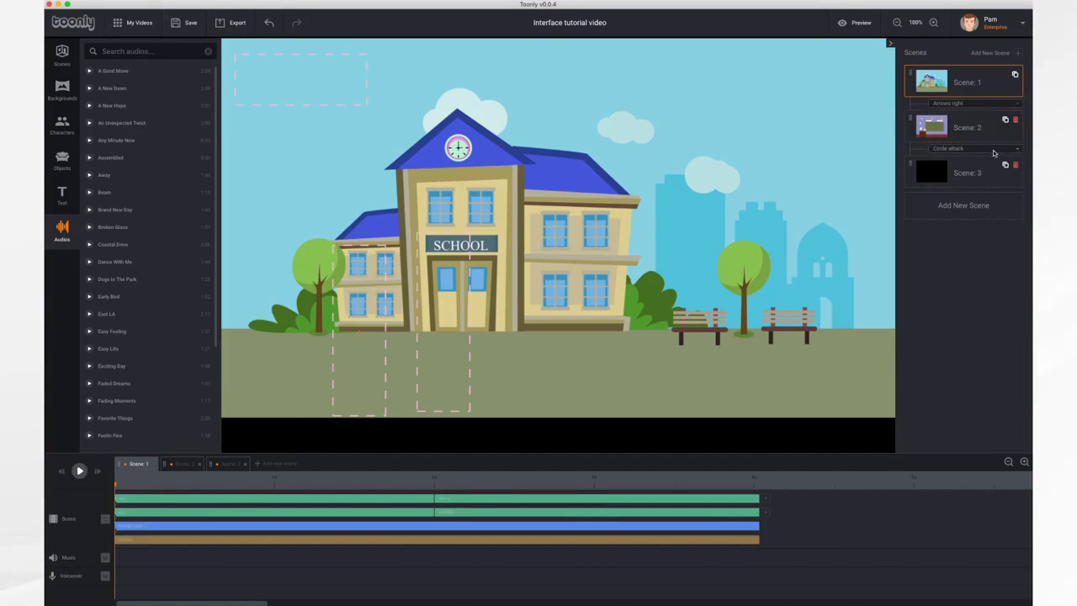
pyautogui.click(980, 148)
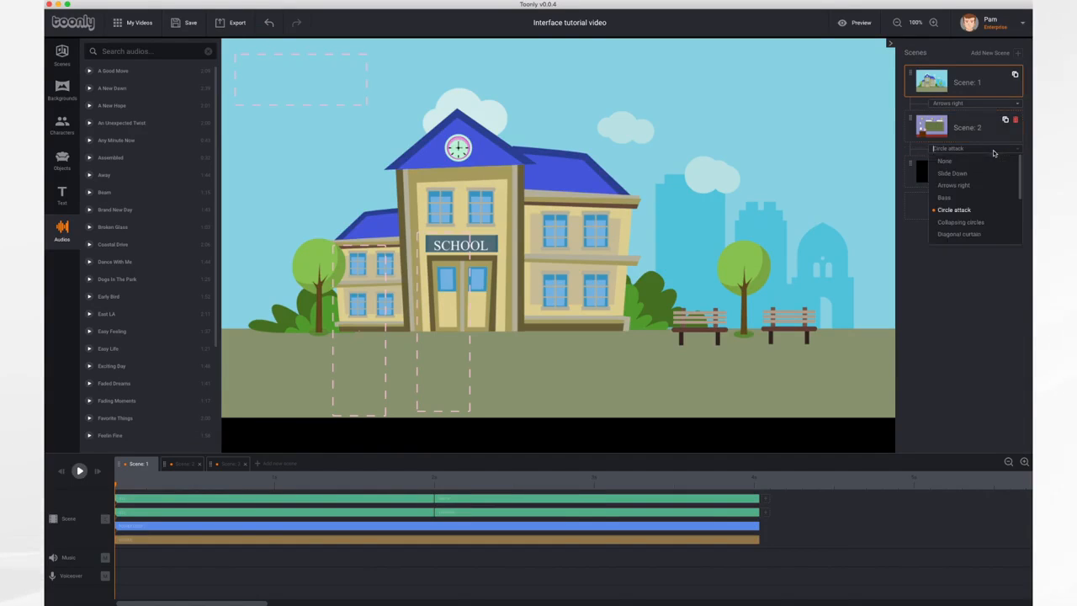
pyautogui.click(961, 222)
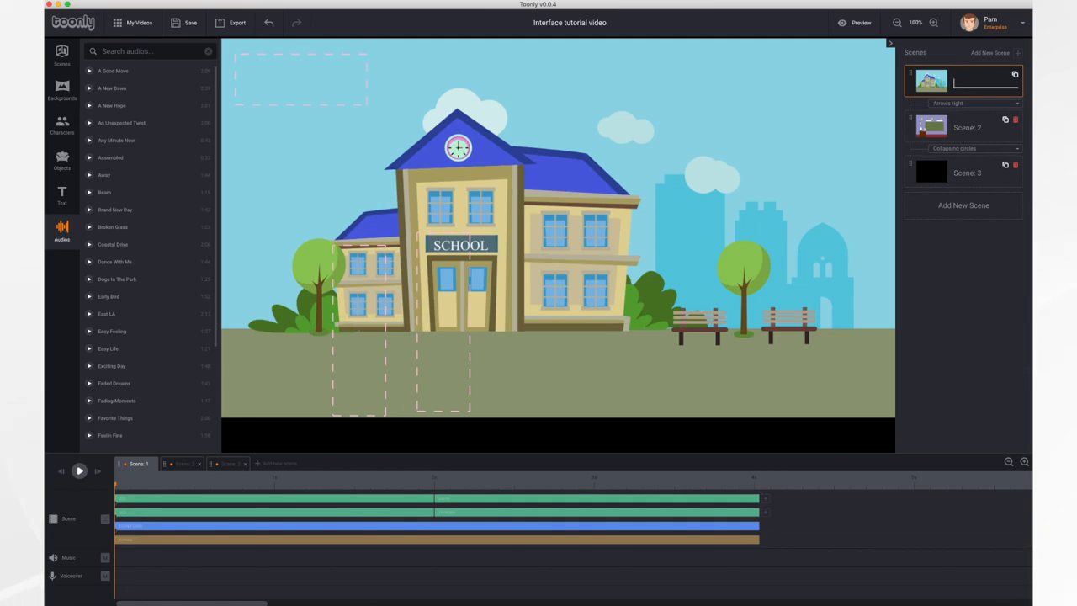
# Rename the first scene "Opening" and the second scene "Classroom".
pyautogui.write('Opening')
pyautogui.click(979, 128)
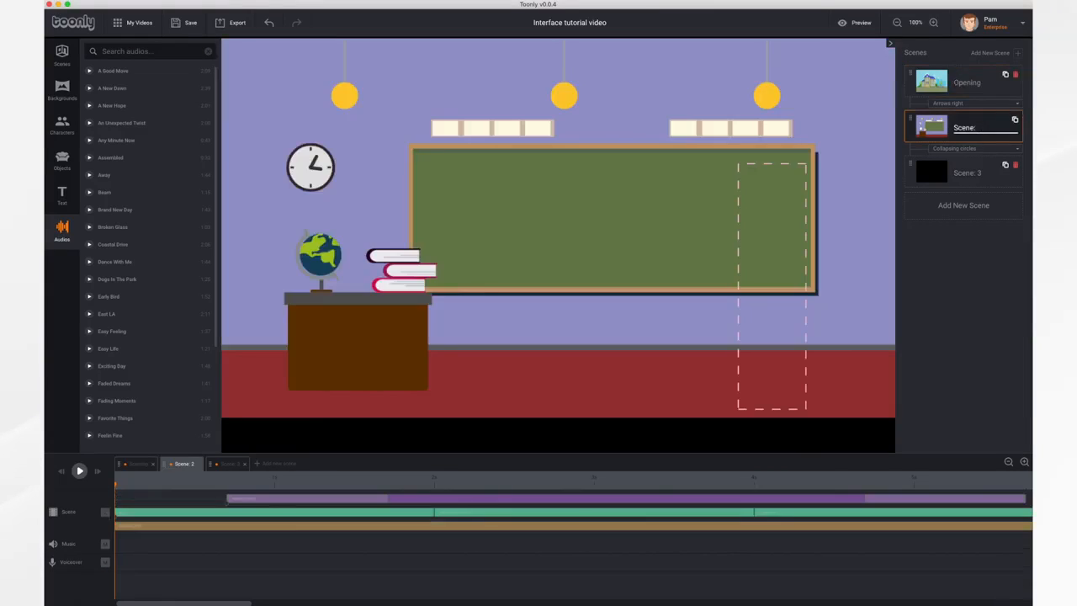
pyautogui.press('BackSpace')
pyautogui.press('BackSpace')
pyautogui.press('BackSpace')
# Rename the third scene "Closing".
pyautogui.click(981, 174)
pyautogui.press('BackSpace')
pyautogui.press('BackSpace')
pyautogui.press('BackSpace')
pyautogui.press('BackSpace')
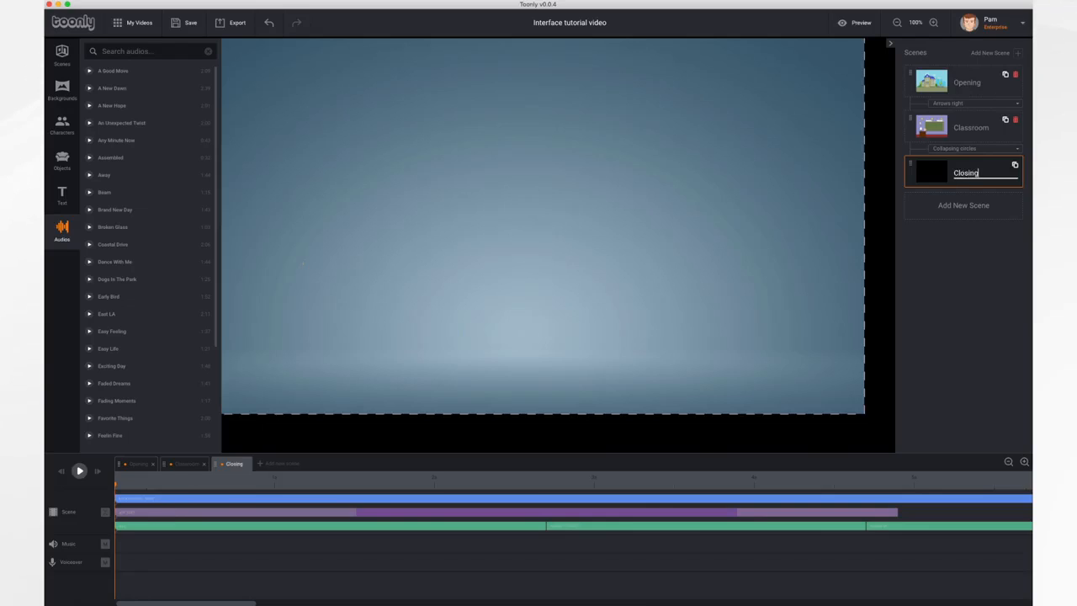
pyautogui.press('Return')
# Duplicate the Closing scene and delete the copy.
pyautogui.click(1015, 166)
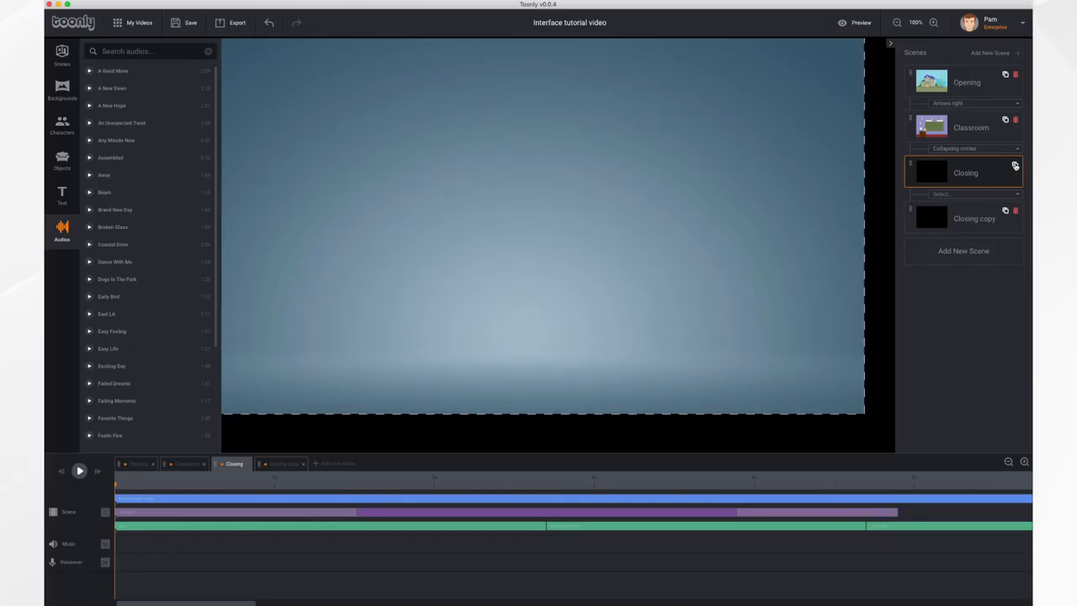
pyautogui.click(1015, 212)
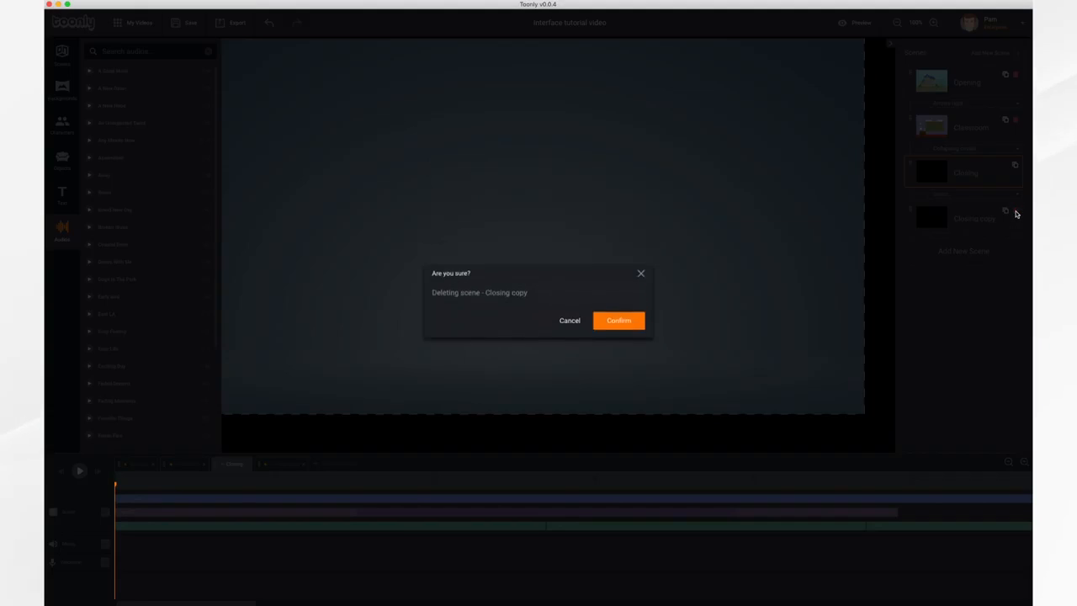
pyautogui.click(619, 328)
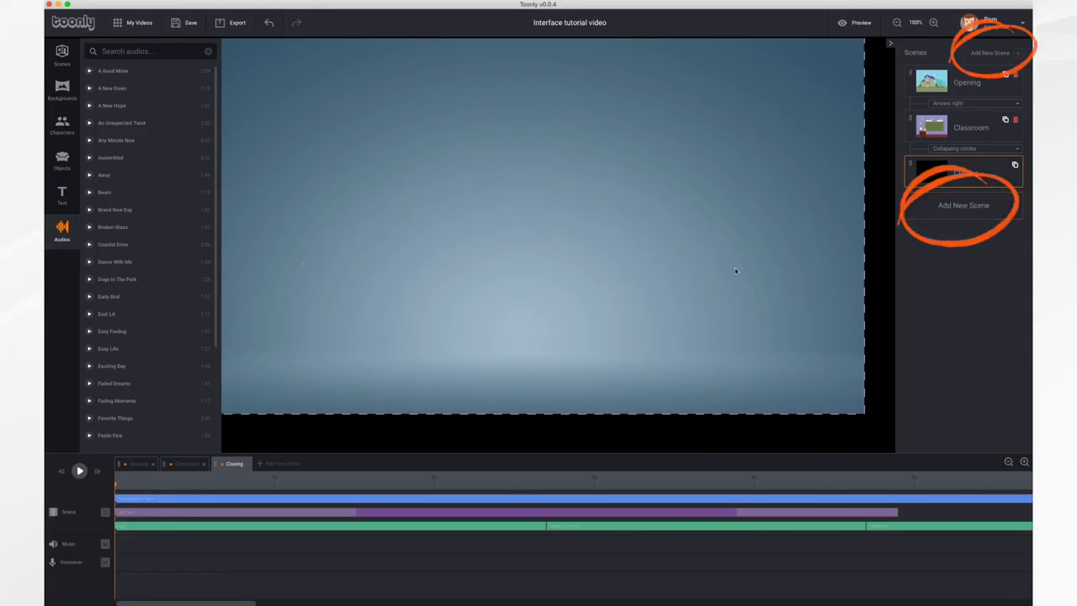
# Add a fourth scene and swap the Closing scene with the Opening scene so Closing comes first.
pyautogui.click(277, 463)
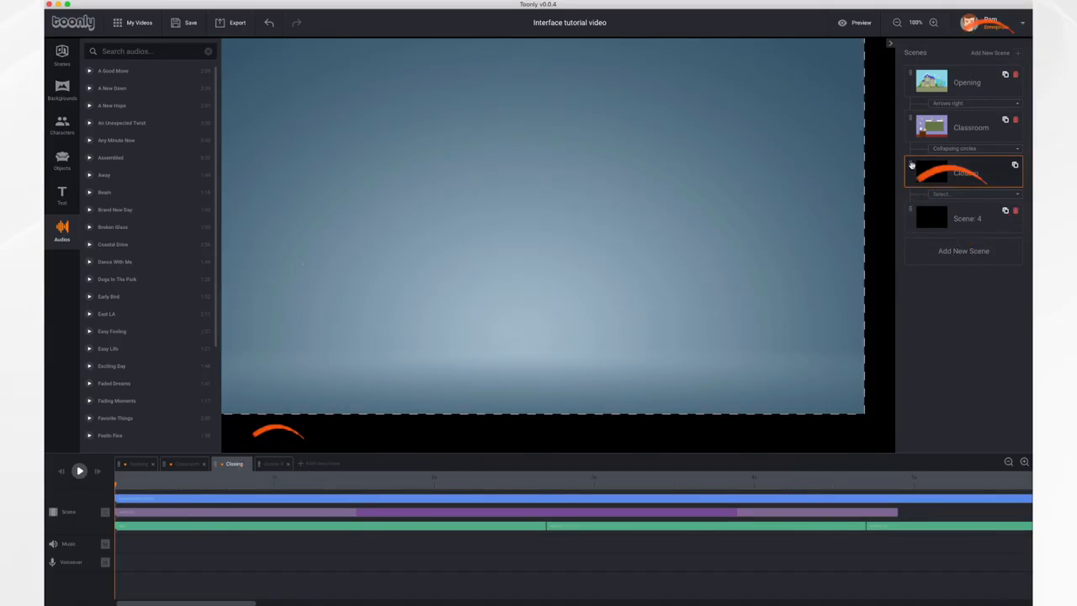
pyautogui.moveTo(916, 166)
pyautogui.mouseDown()
pyautogui.moveTo(909, 76)
pyautogui.moveTo(909, 162)
pyautogui.moveTo(911, 115)
pyautogui.mouseUp()
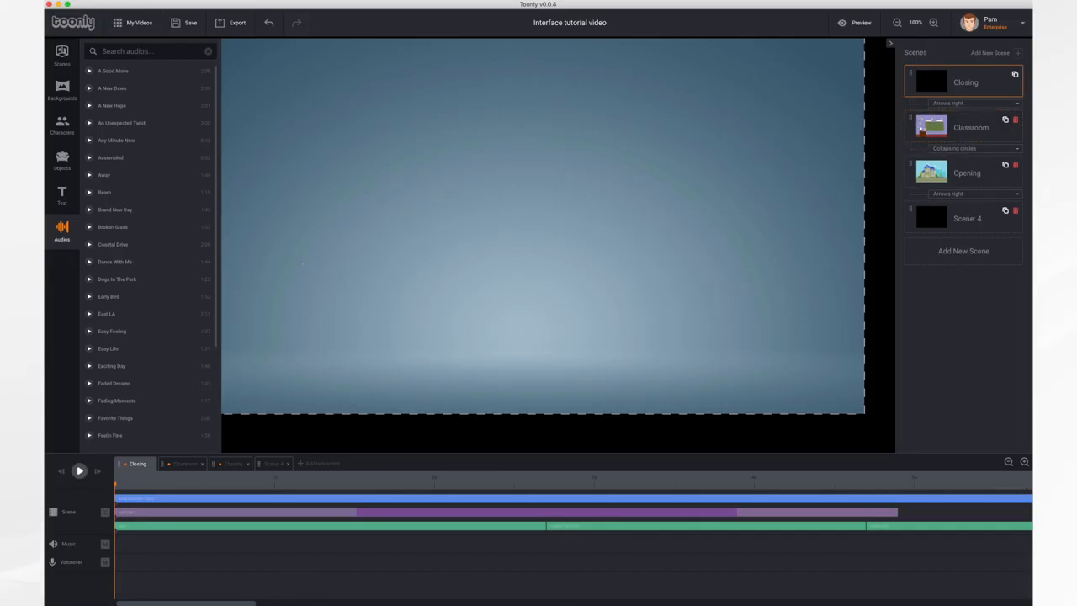
# Restore the scene order to Opening, Classroom, Closing and delete the empty Scene: 4.
pyautogui.click(184, 463)
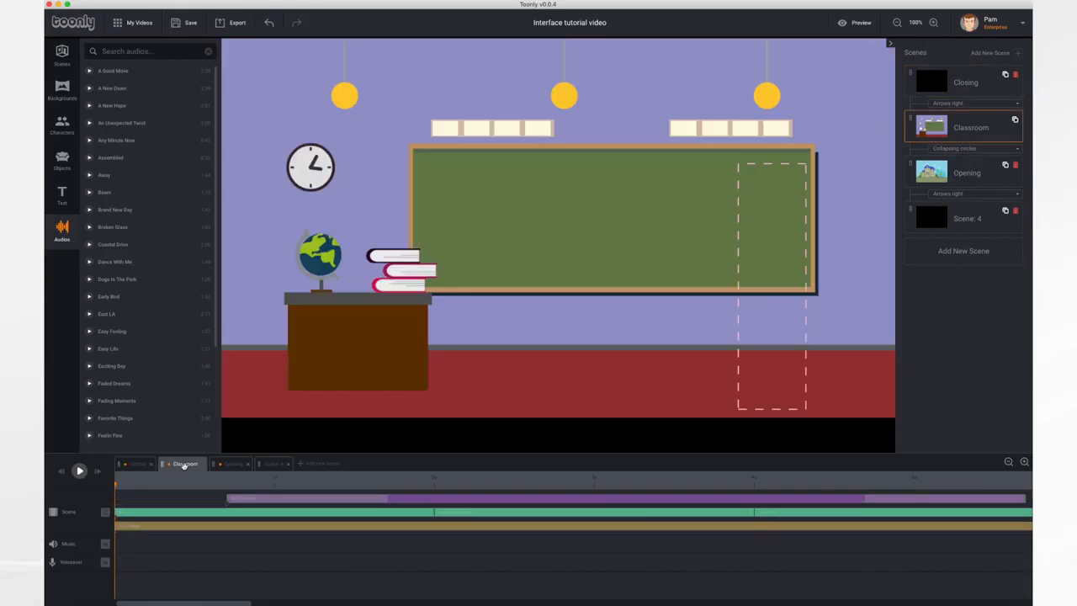
pyautogui.click(235, 464)
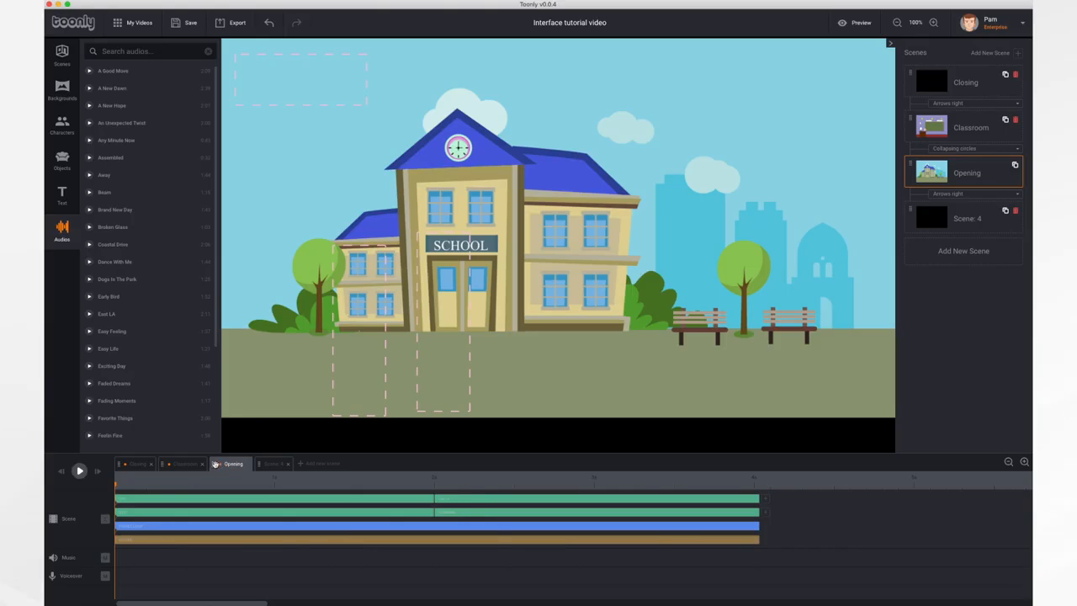
pyautogui.moveTo(215, 464)
pyautogui.mouseDown()
pyautogui.moveTo(126, 464)
pyautogui.moveTo(223, 469)
pyautogui.mouseUp()
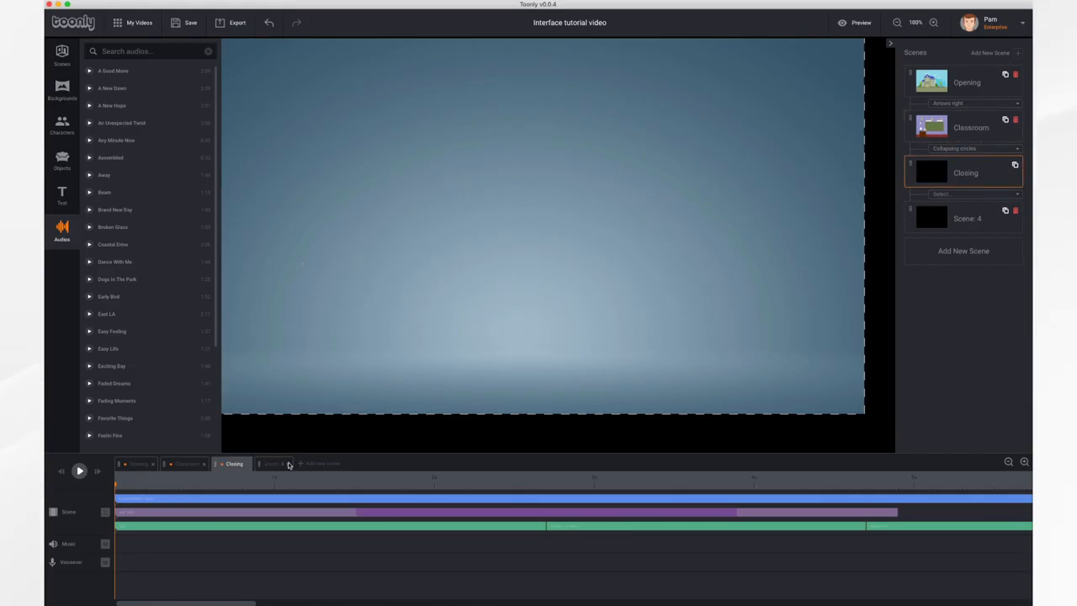
pyautogui.click(288, 464)
pyautogui.click(619, 326)
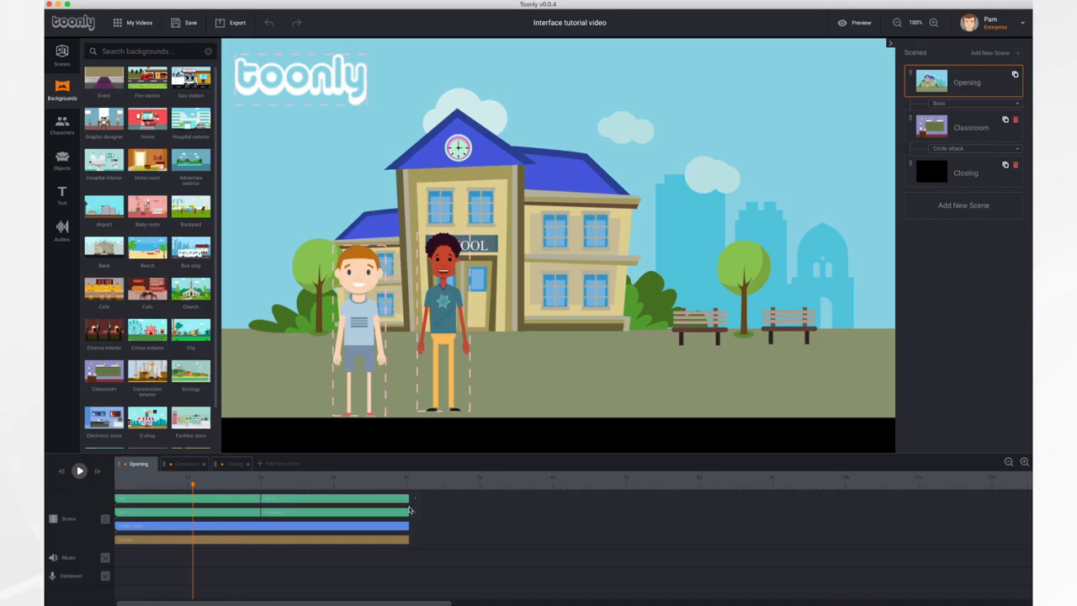
# View the timelines of the Classroom and Closing scenes.
pyautogui.click(185, 463)
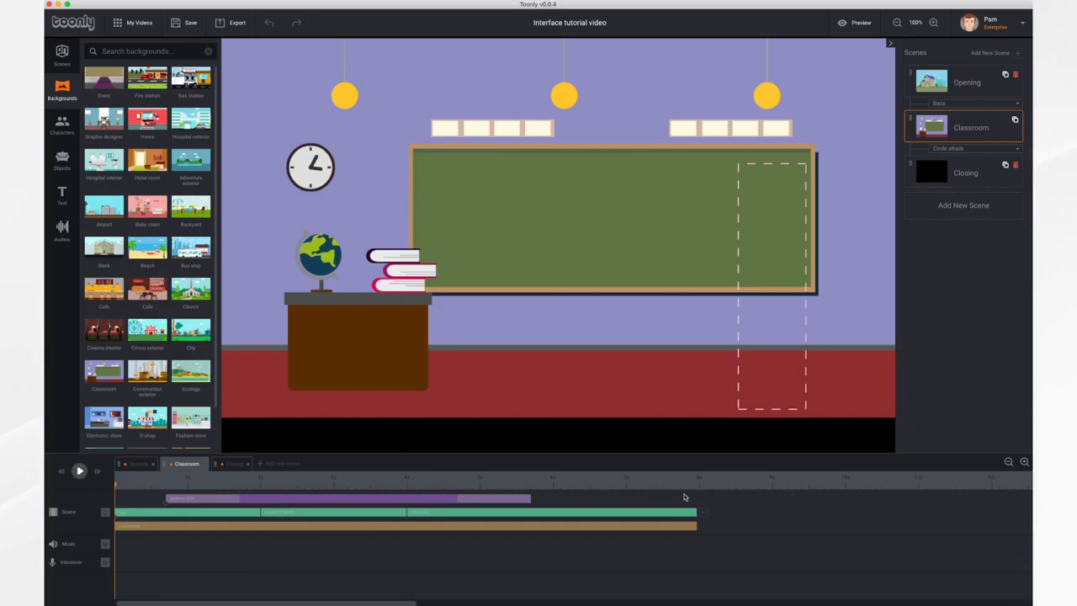
pyautogui.click(232, 463)
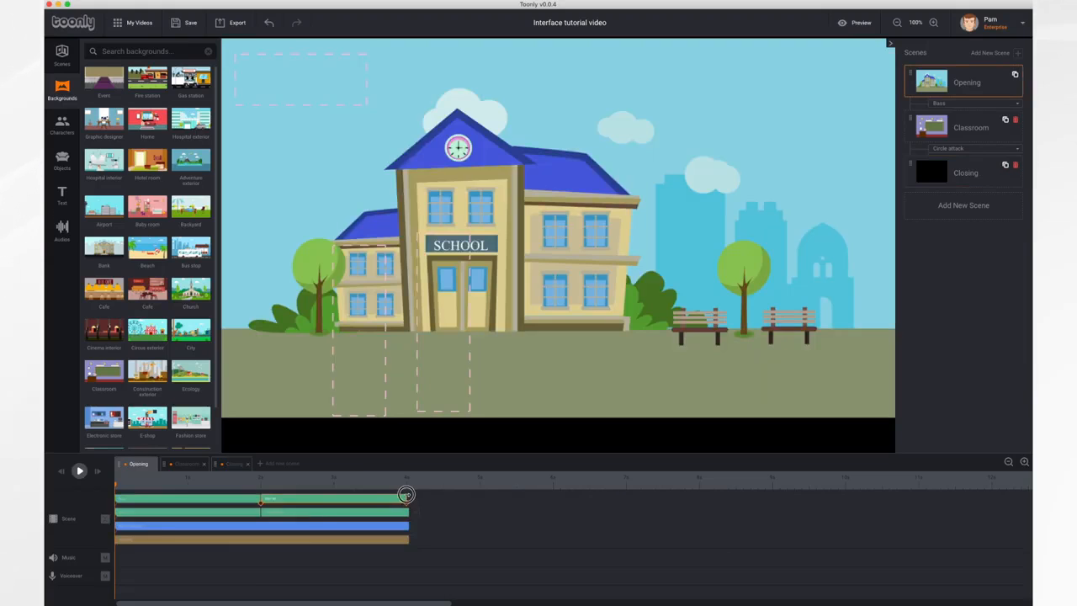
# In the Opening scene, lengthen the uppermost character clip to about 5 seconds and shorten it to about 4 seconds.
pyautogui.moveTo(406, 494); pyautogui.dragTo(480, 501)
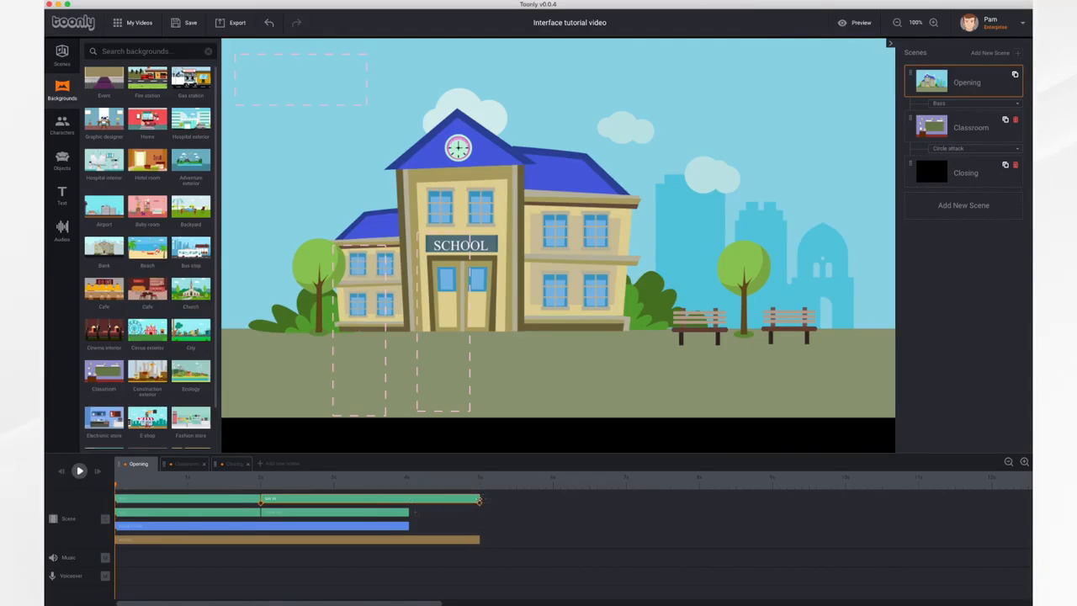
pyautogui.moveTo(479, 500); pyautogui.dragTo(389, 513)
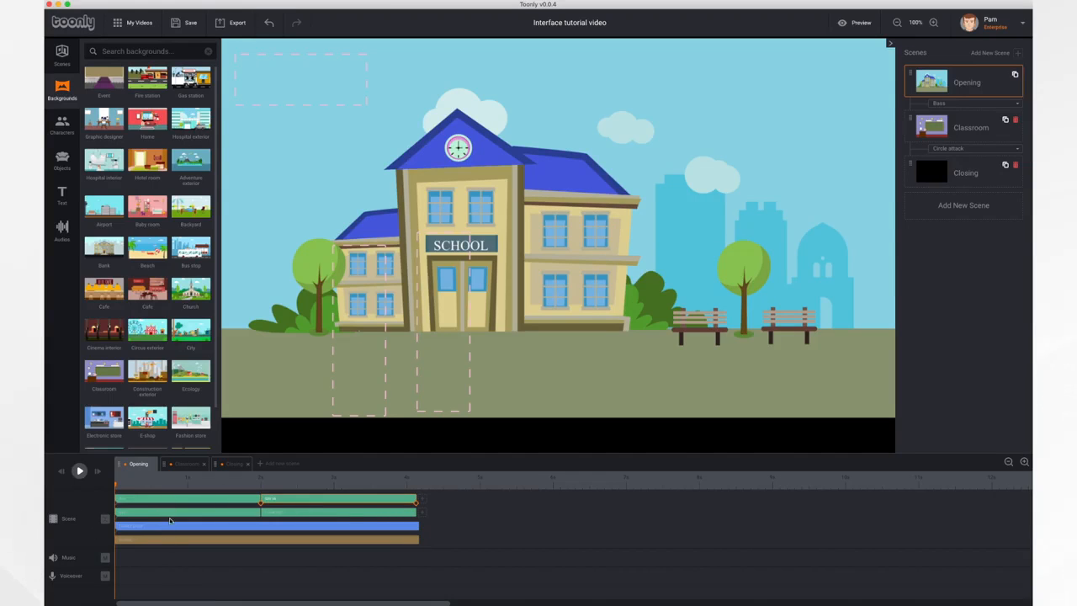
# Play part of the Opening scene and select each boy and the Toonly logo to match them with their timeline clips.
pyautogui.click(79, 471)
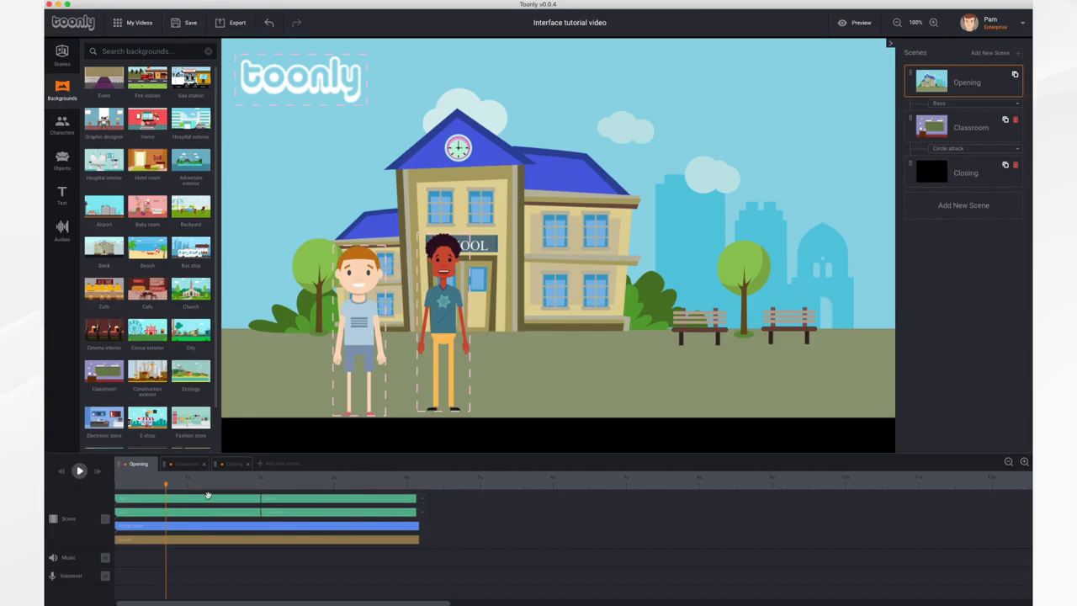
pyautogui.click(354, 302)
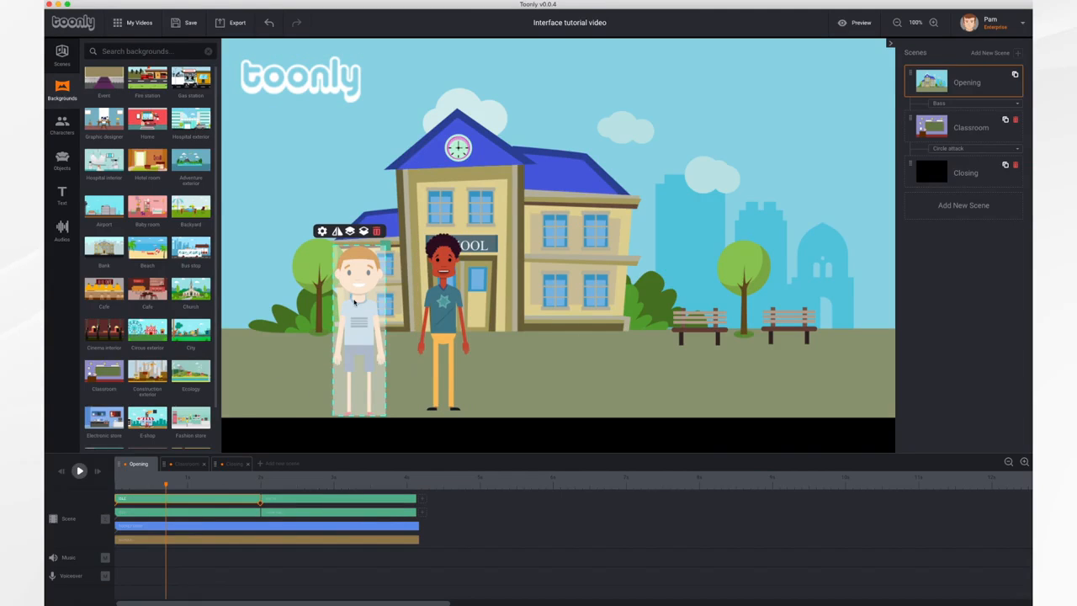
pyautogui.click(437, 294)
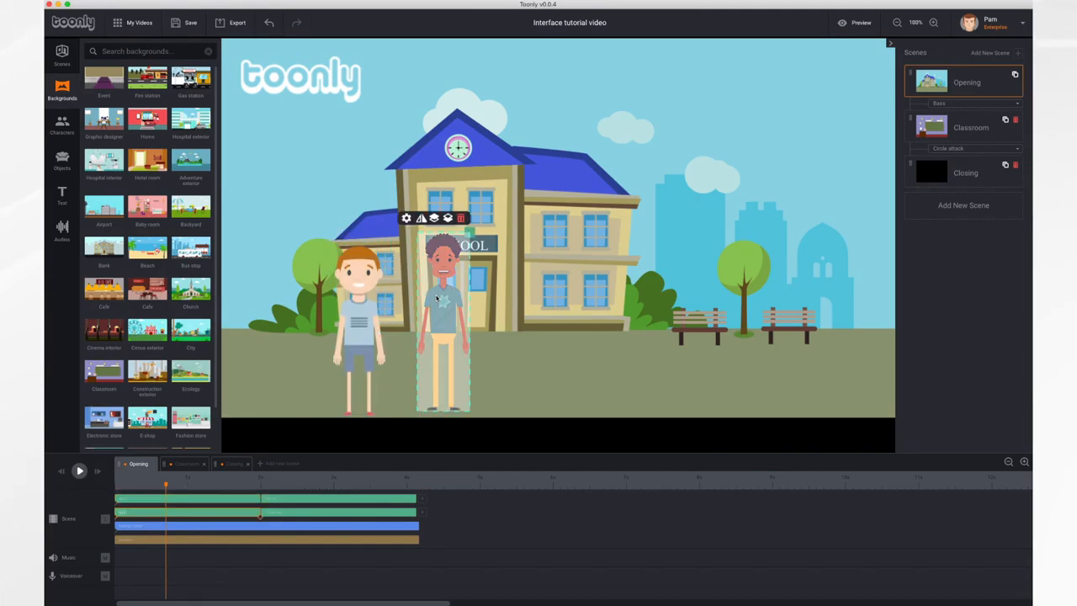
pyautogui.click(196, 528)
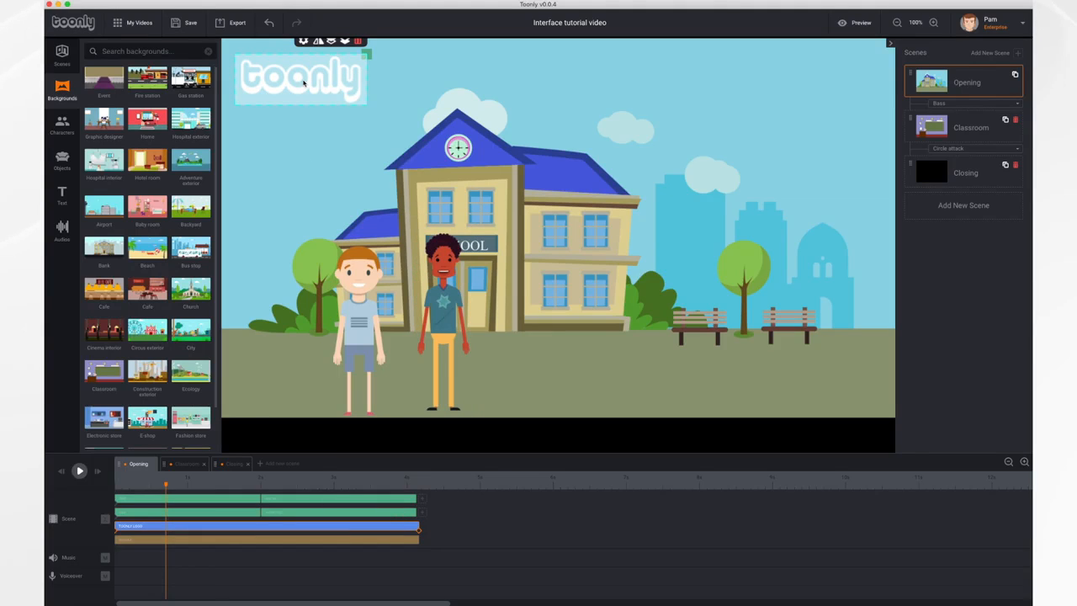
# Select each boy's second clip in the Opening timeline, and zoom the timeline out and in to spread the clips wider.
pyautogui.click(279, 515)
pyautogui.click(281, 499)
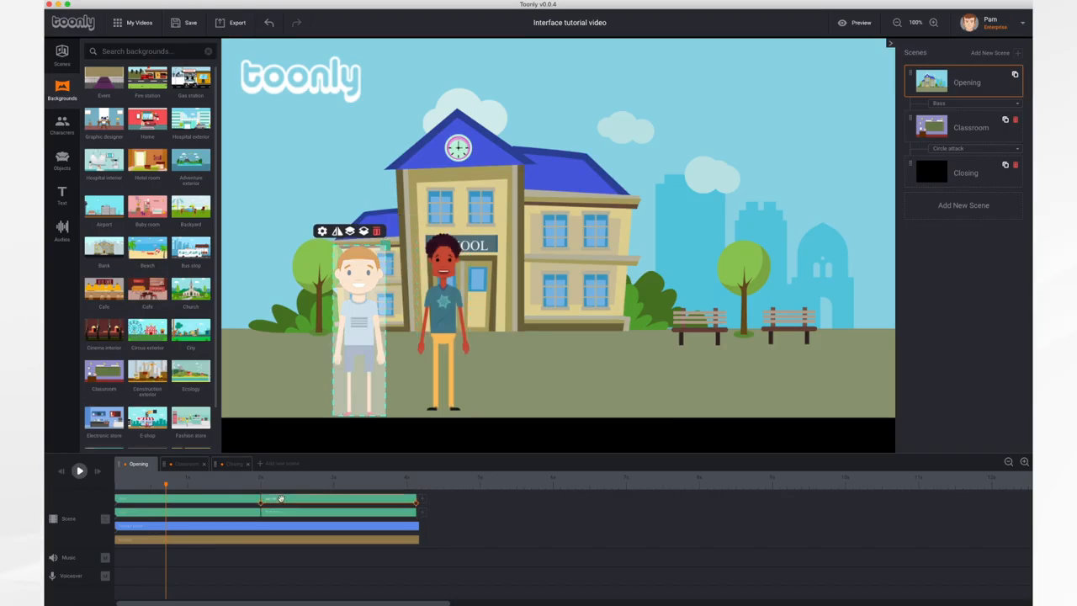
pyautogui.click(1008, 462)
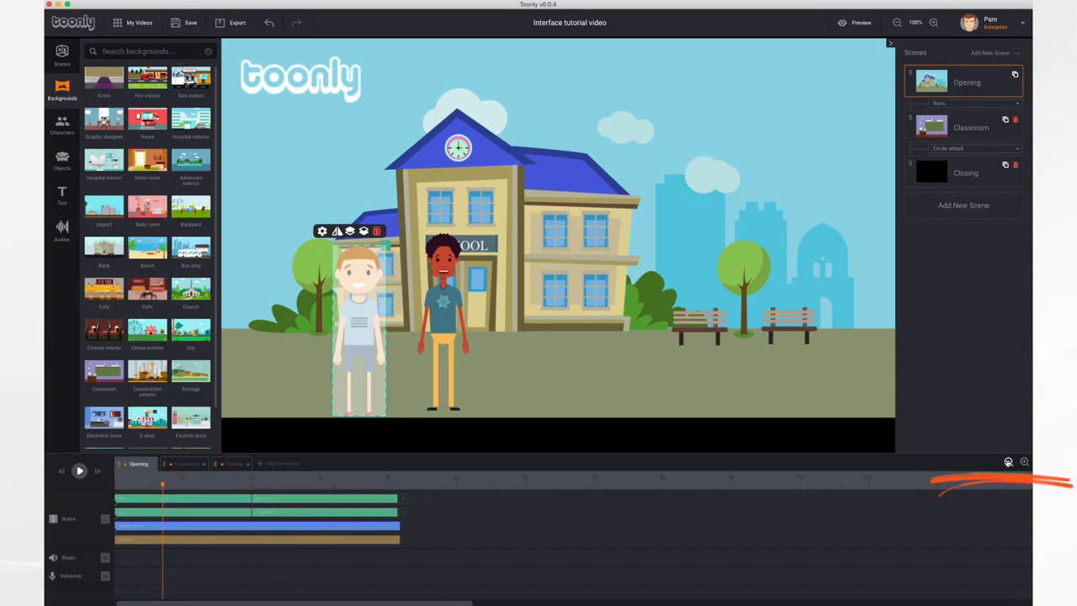
pyautogui.click(1008, 462)
pyautogui.click(1025, 461)
pyautogui.click(1025, 462)
pyautogui.click(1024, 462)
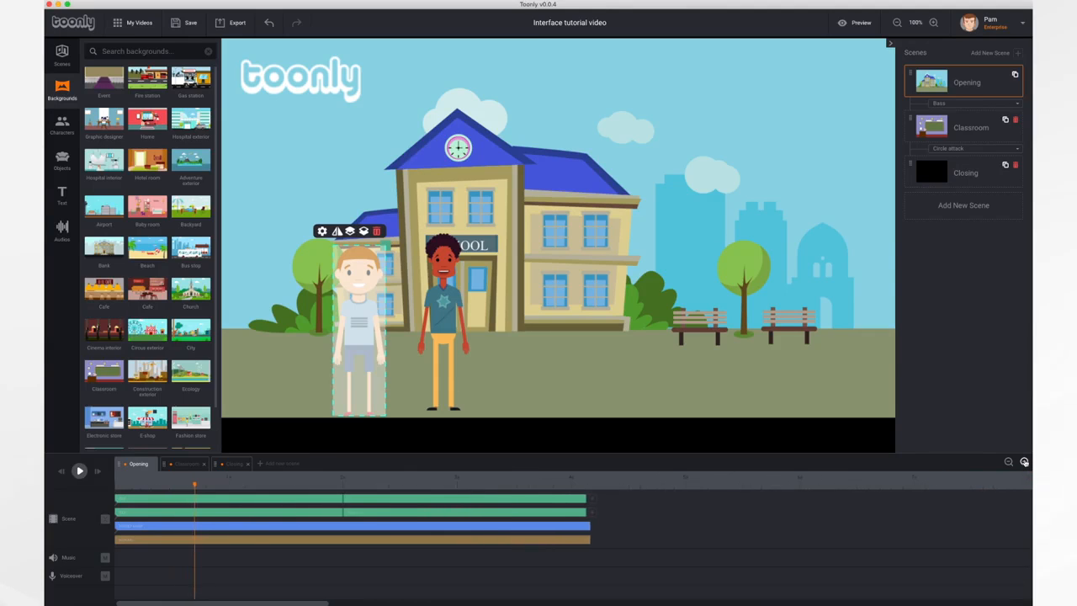
pyautogui.click(1025, 462)
pyautogui.click(1024, 462)
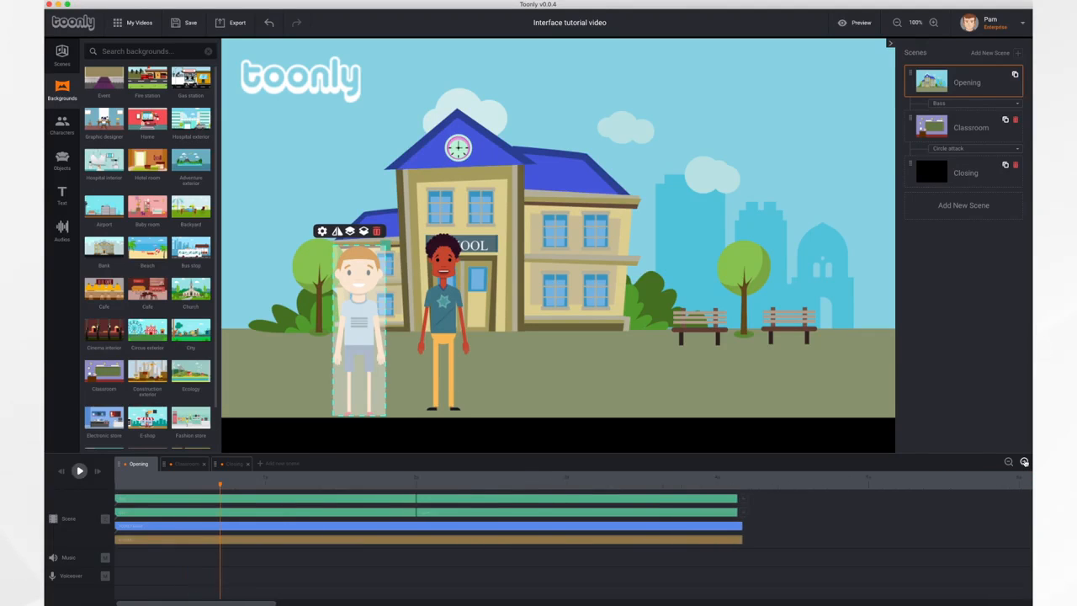
pyautogui.click(1008, 462)
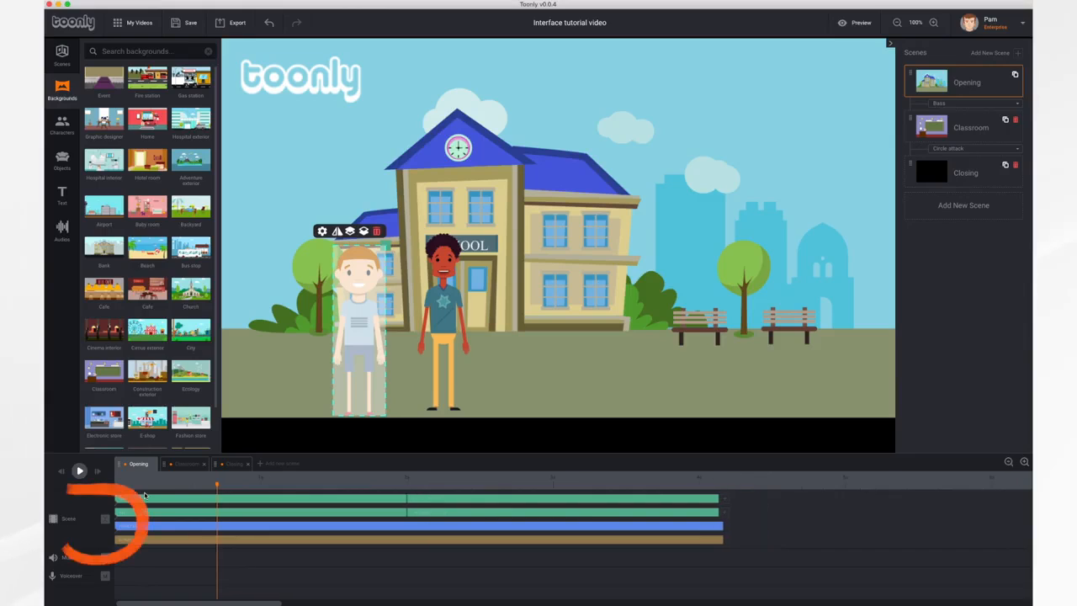
# Collapse and expand the Scene track's layers twice, and collapse them into a single block once more.
pyautogui.click(105, 521)
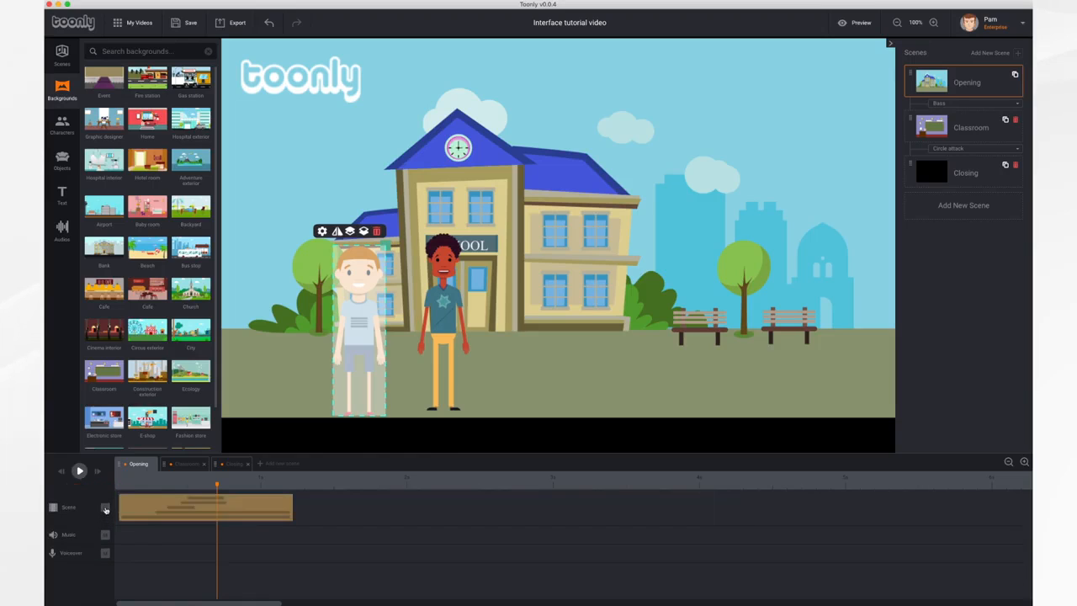
pyautogui.click(105, 509)
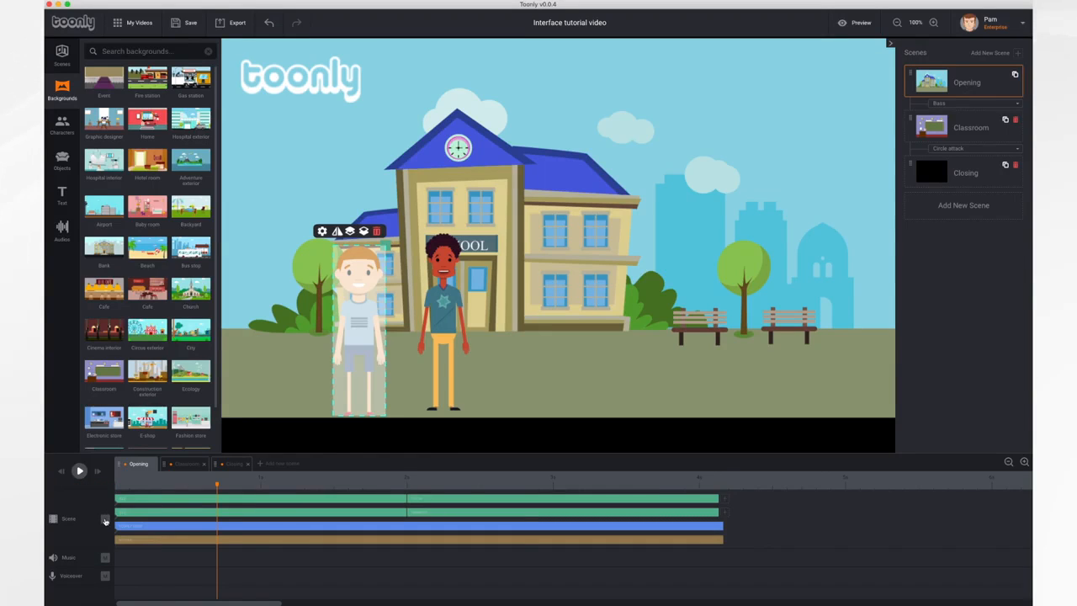
pyautogui.click(105, 520)
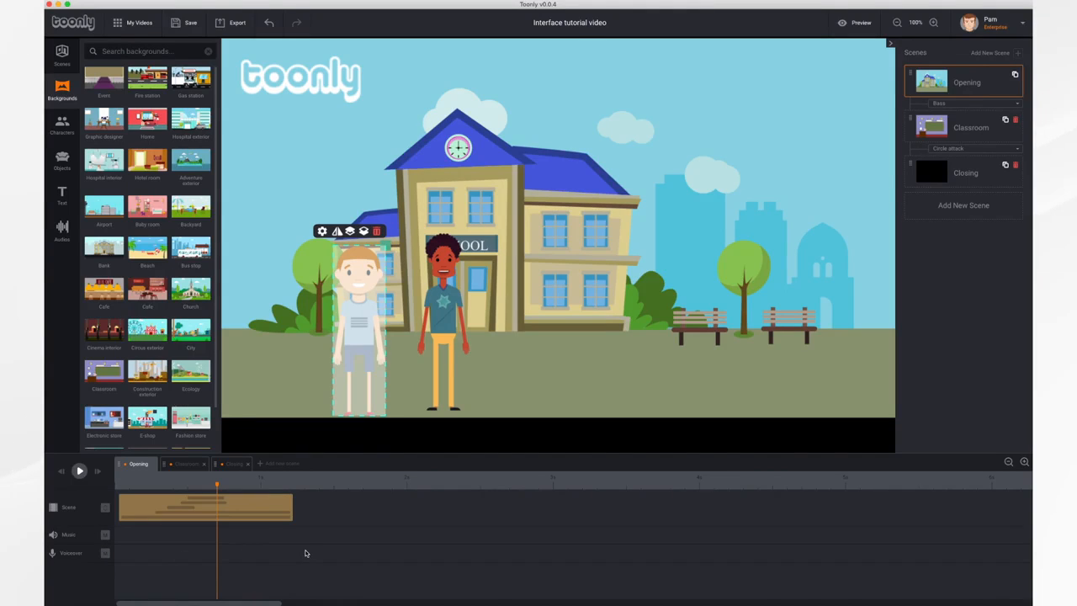
pyautogui.click(105, 508)
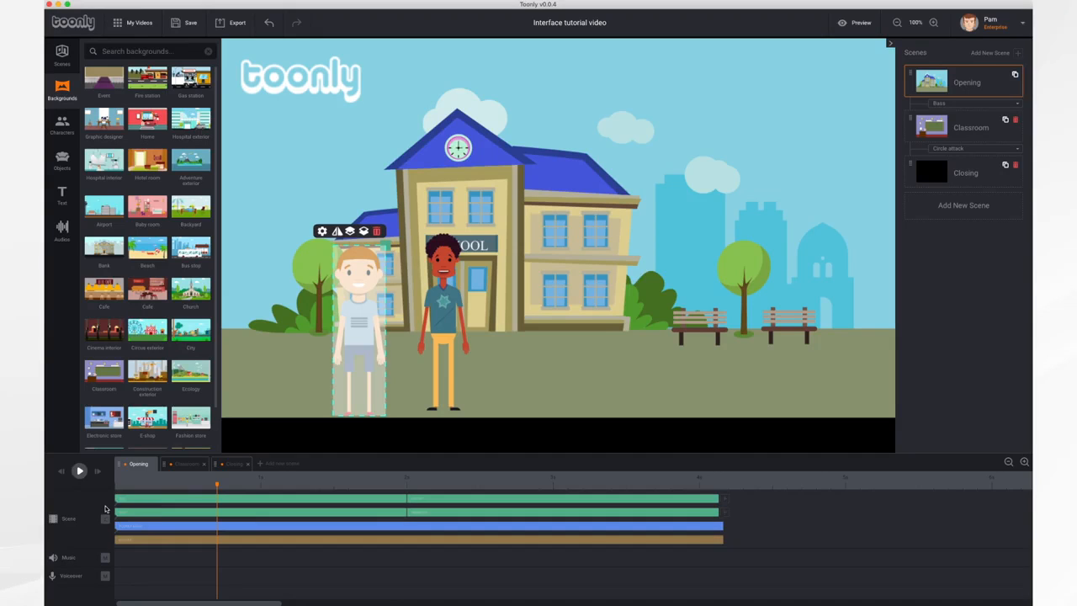
pyautogui.click(106, 510)
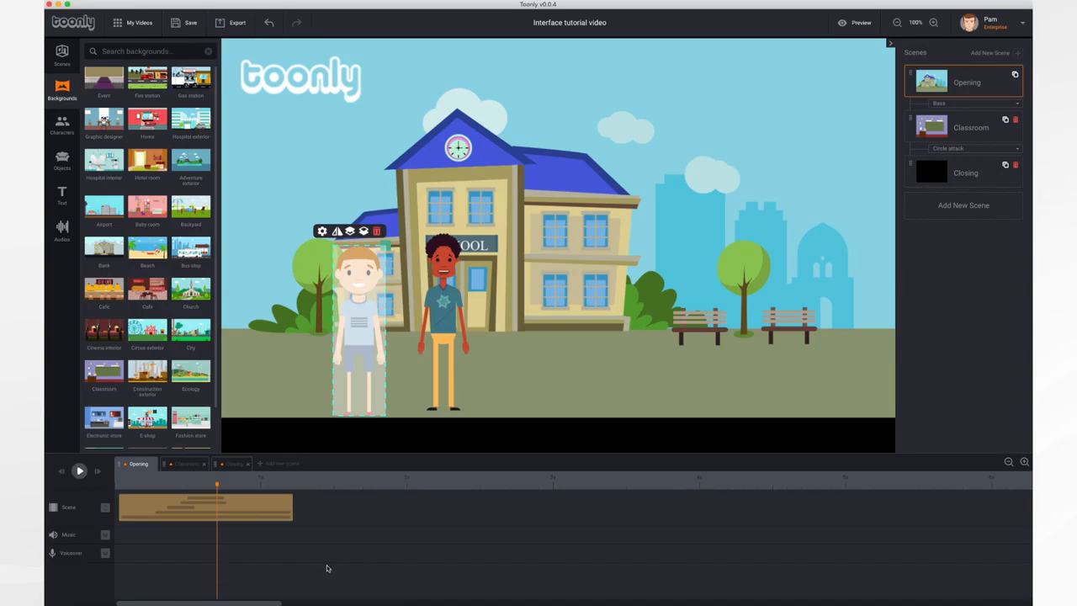